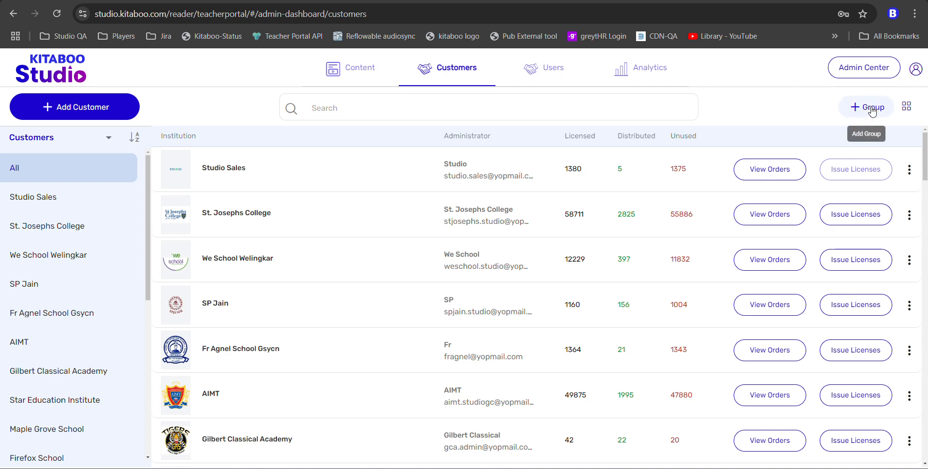
- Switch the Customers list to Groups, show Classlink-Ali-Hurix's institutions and open its actions menu
{"action": "left_click", "coordinate": [57, 144]}
{"action": "left_click", "coordinate": [58, 192]}
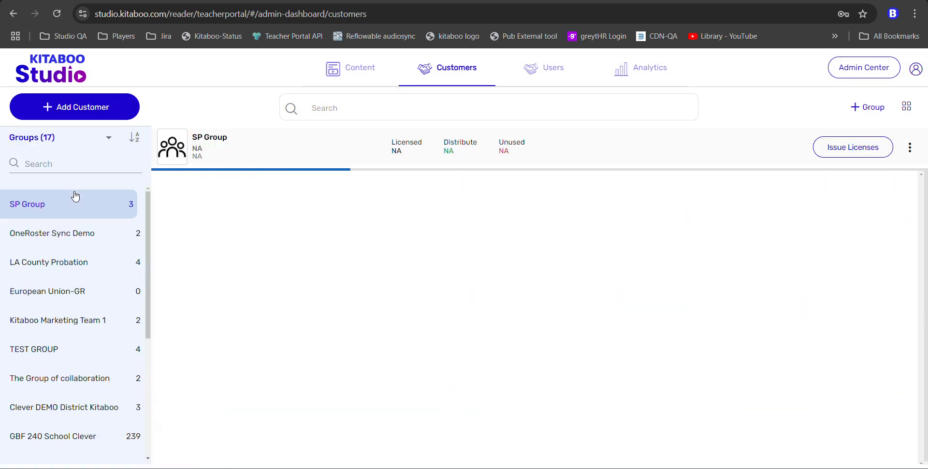
{"action": "scroll", "coordinate": [79, 396], "scroll_direction": "down", "scroll_amount": 3}
{"action": "scroll", "coordinate": [83, 322], "scroll_direction": "down", "scroll_amount": 1}
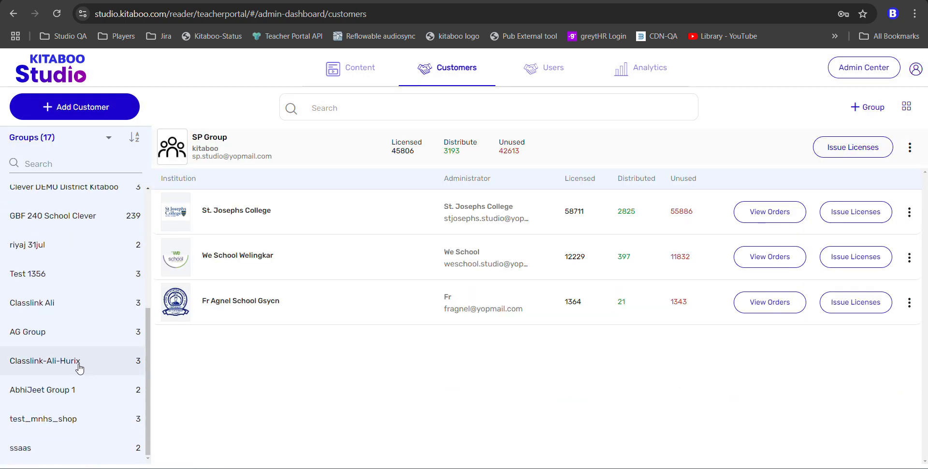
{"action": "left_click", "coordinate": [79, 362]}
{"action": "left_click", "coordinate": [909, 147]}
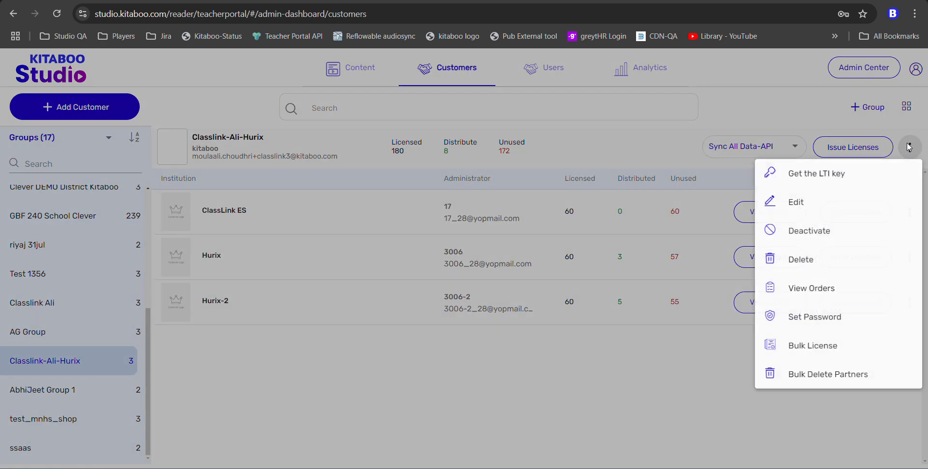
- Edit the Classlink-Ali-Hurix group, select its Client Group ID, and switch to ClassLink Partner Portal
{"action": "left_click", "coordinate": [804, 207]}
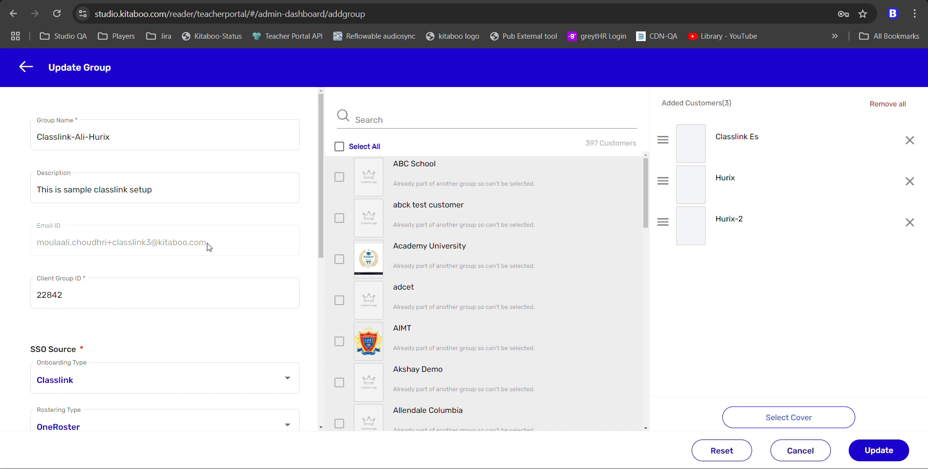
{"action": "double_click", "coordinate": [49, 294]}
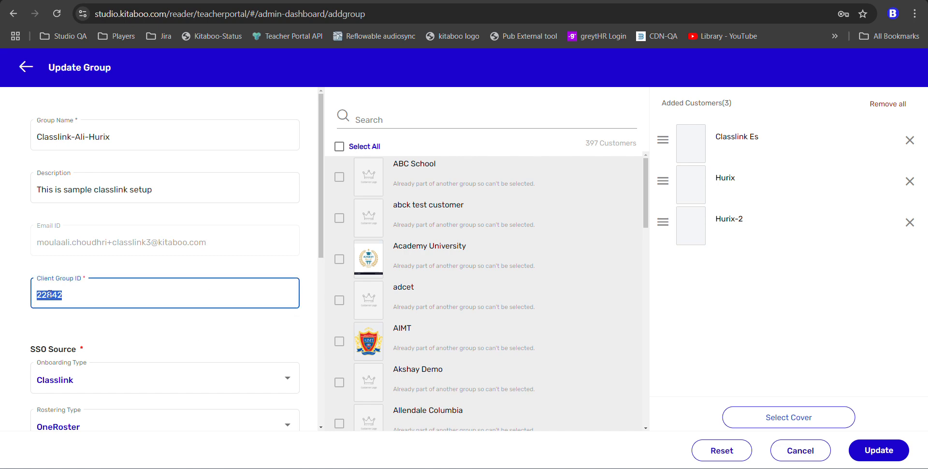
{"action": "key", "text": "alt+Tab"}
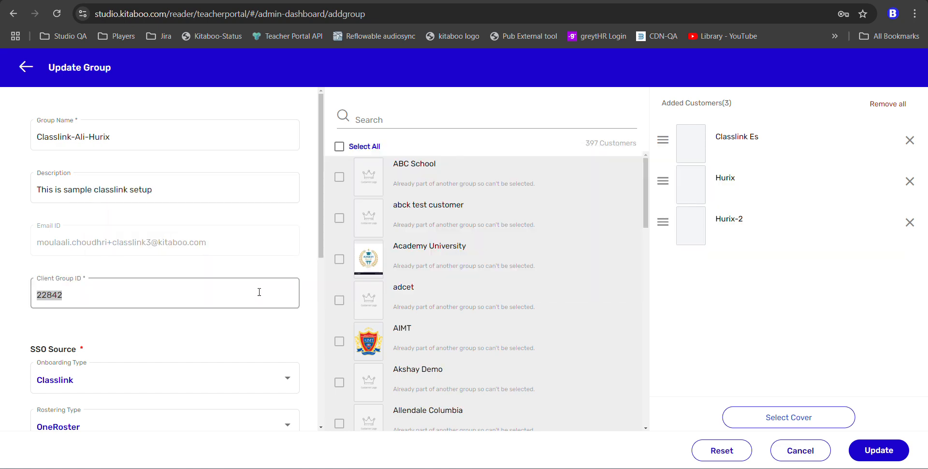
{"action": "key", "text": "alt+Tab"}
{"action": "key", "text": "alt+Tab"}
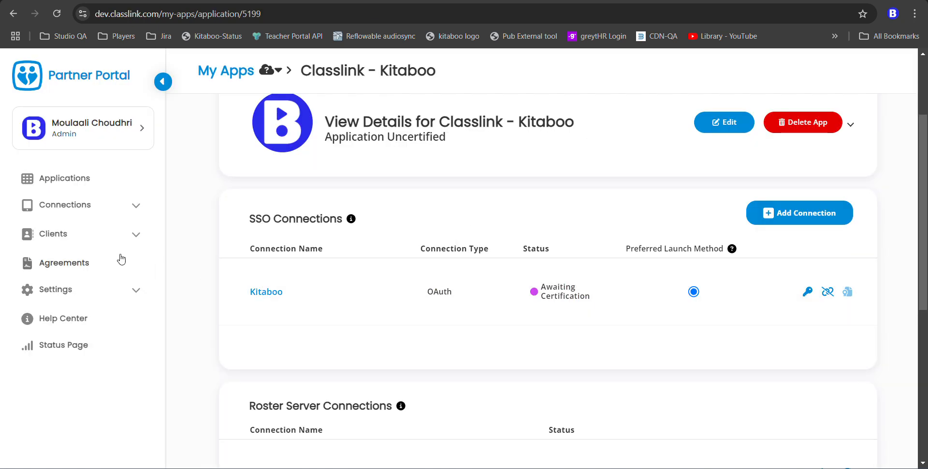
- List ClassLink clients by Roster Server Connection, then return to Kitaboo Studio's Update Group form
{"action": "left_click", "coordinate": [128, 236]}
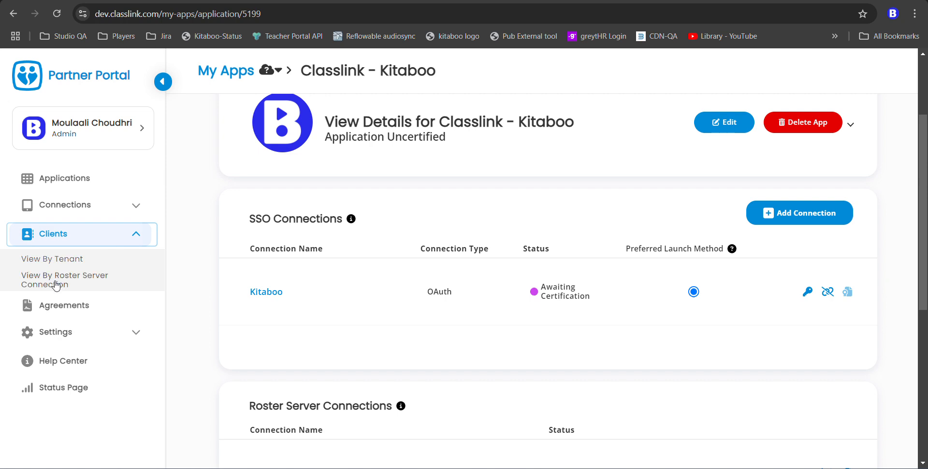
{"action": "left_click", "coordinate": [84, 285]}
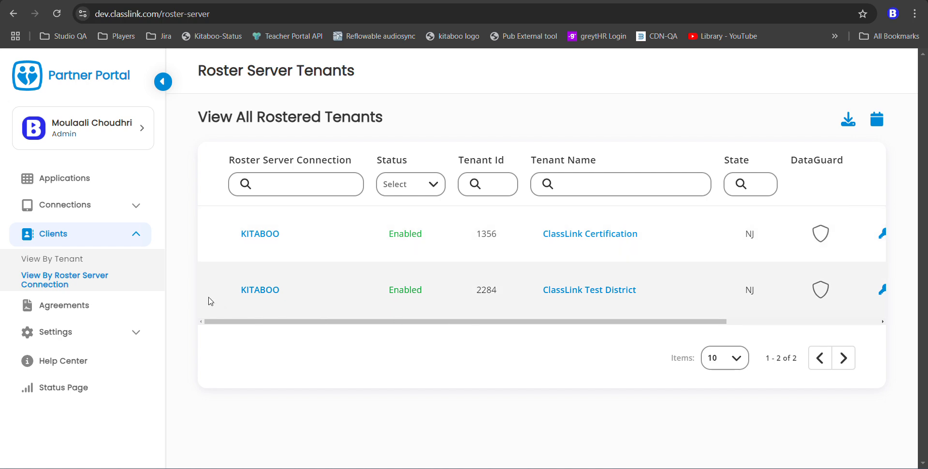
{"action": "key", "text": "alt+Tab"}
{"action": "key", "text": "alt+Tab"}
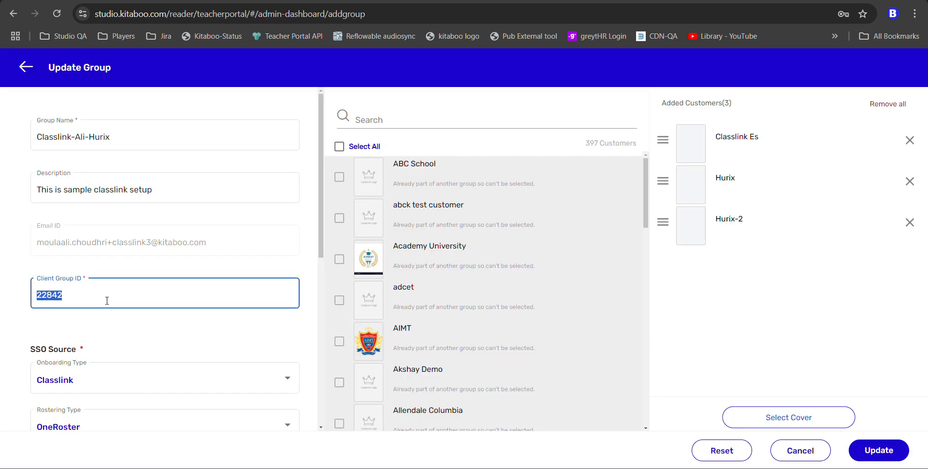
- Keep the group's Sync Type as Sync With API
{"action": "scroll", "coordinate": [125, 298], "scroll_direction": "down", "scroll_amount": 3}
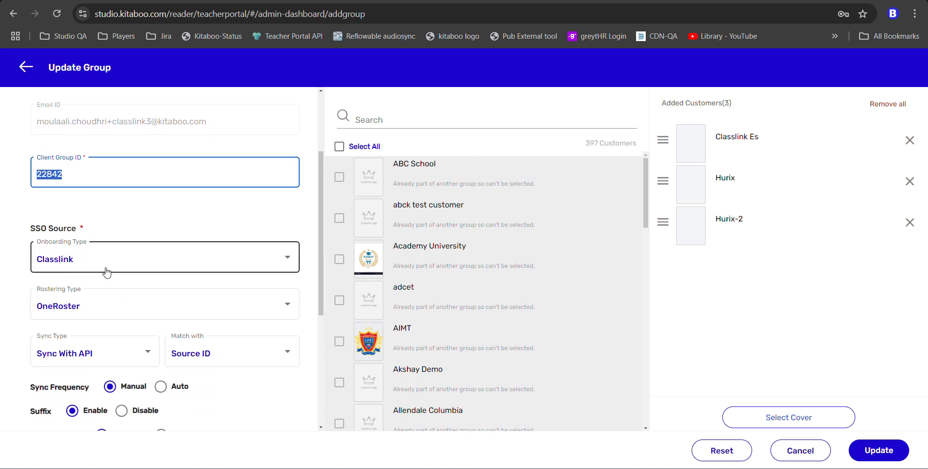
{"action": "scroll", "coordinate": [151, 312], "scroll_direction": "down", "scroll_amount": 1}
{"action": "scroll", "coordinate": [150, 312], "scroll_direction": "down", "scroll_amount": 1}
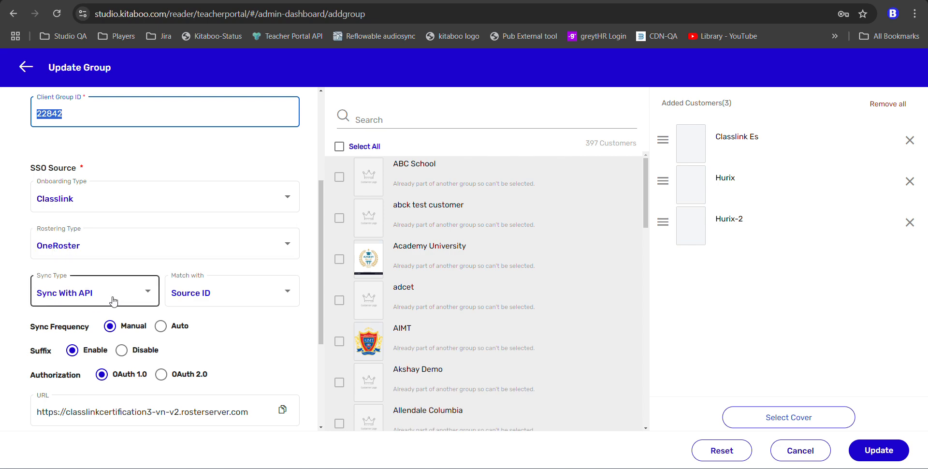
{"action": "left_click", "coordinate": [147, 297]}
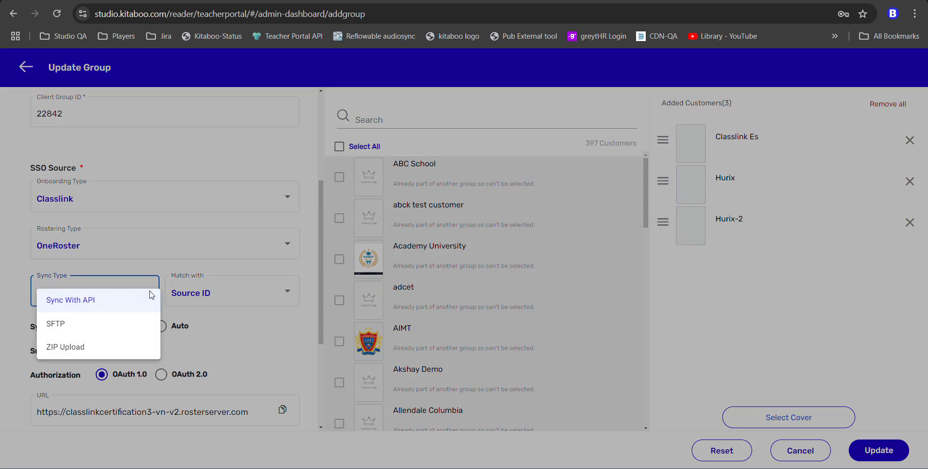
{"action": "left_click", "coordinate": [144, 300]}
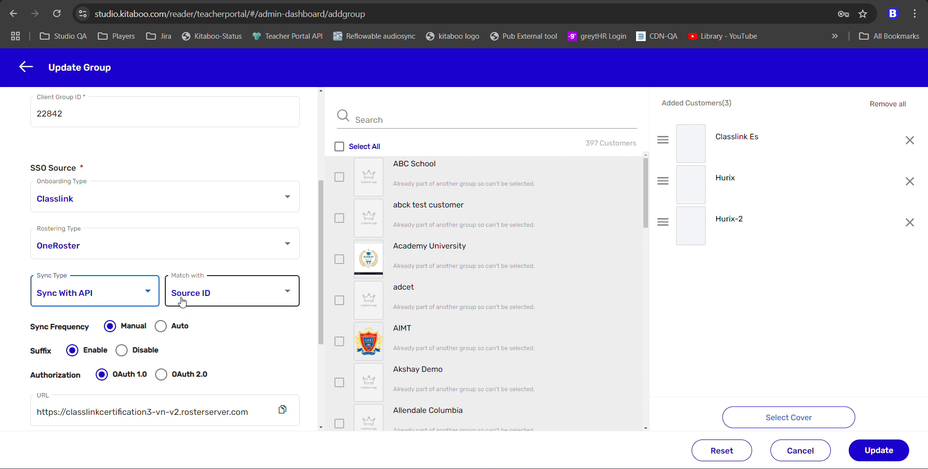
- Review the roster server URL, keys and Tenant ID, then switch to Partner Portal
{"action": "scroll", "coordinate": [224, 318], "scroll_direction": "down", "scroll_amount": 1}
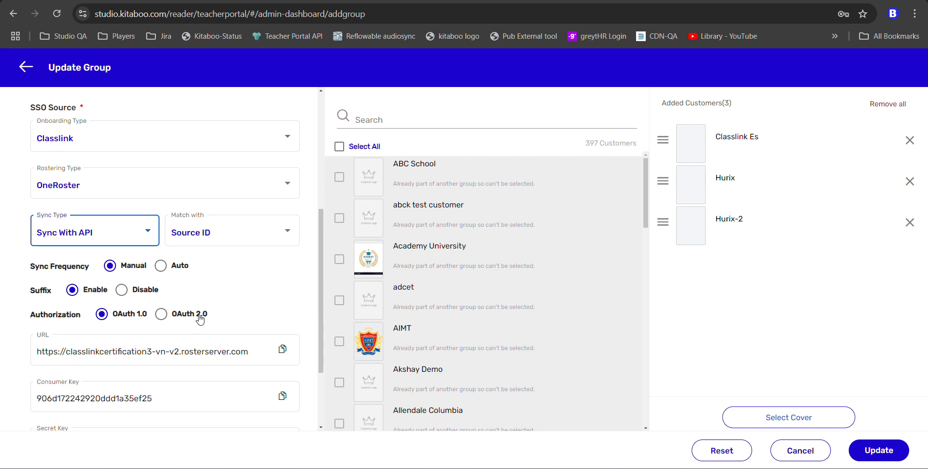
{"action": "scroll", "coordinate": [200, 319], "scroll_direction": "down", "scroll_amount": 1}
{"action": "left_click", "coordinate": [45, 290]}
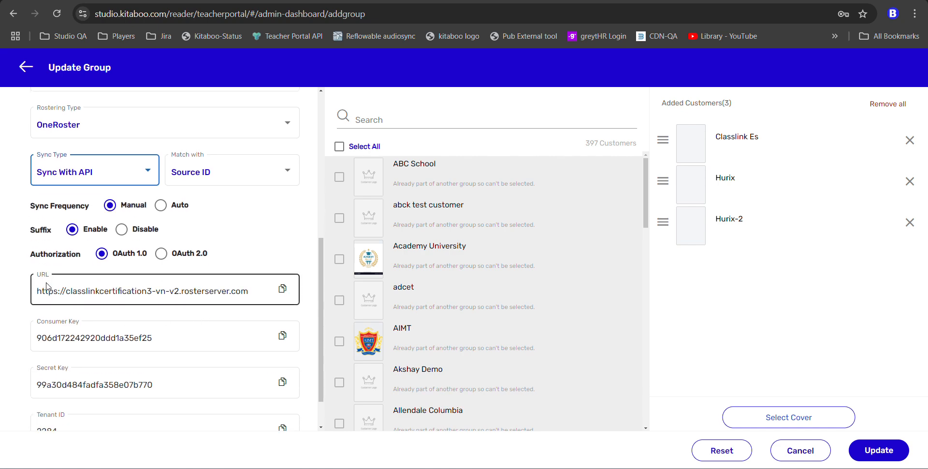
{"action": "scroll", "coordinate": [68, 373], "scroll_direction": "down", "scroll_amount": 1}
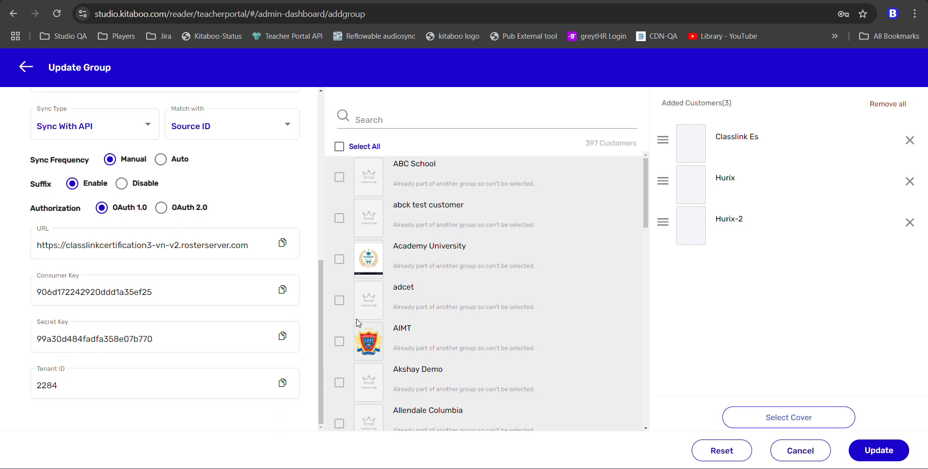
{"action": "key", "text": "alt+Tab"}
{"action": "key", "text": "alt+Tab"}
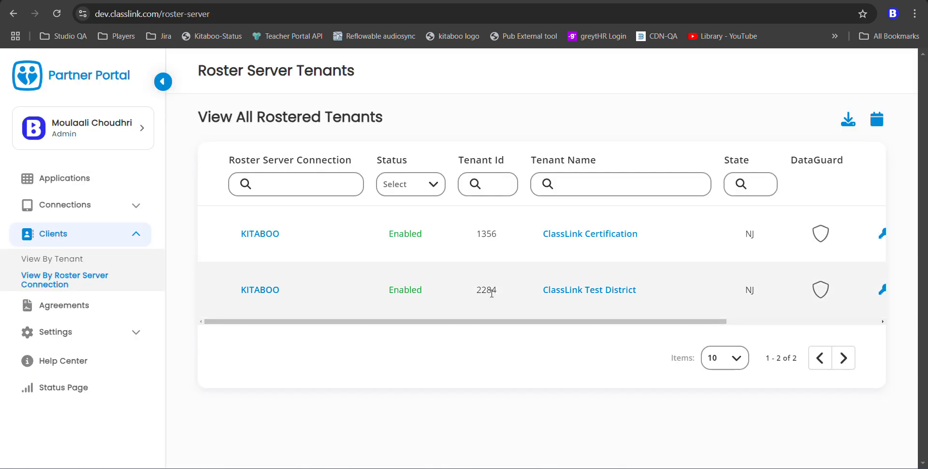
- Check ClassLink Test District's Direct auth credentials, close them, and return to Kitaboo Studio
{"action": "left_click_drag", "start_coordinate": [620, 327], "coordinate": [725, 335]}
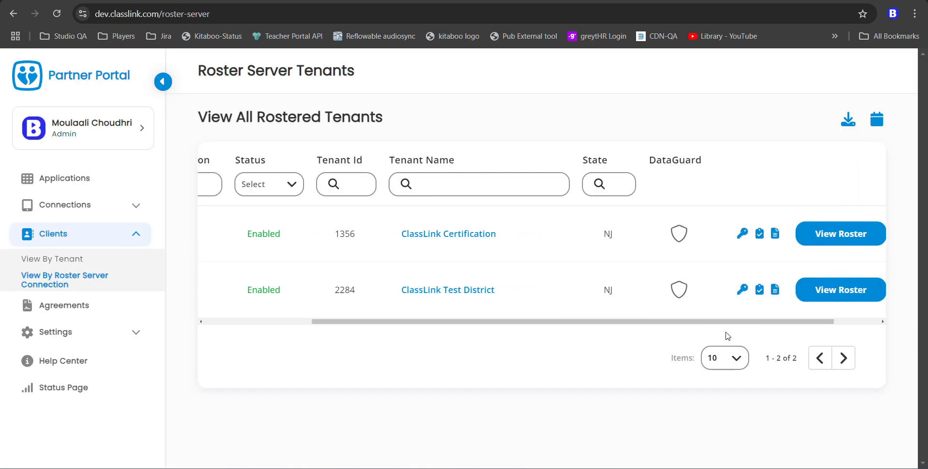
{"action": "left_click", "coordinate": [743, 290]}
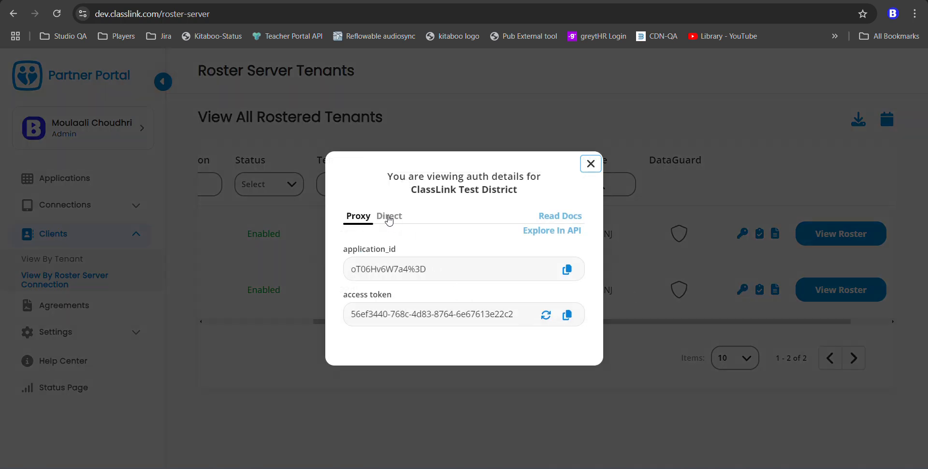
{"action": "left_click", "coordinate": [389, 216]}
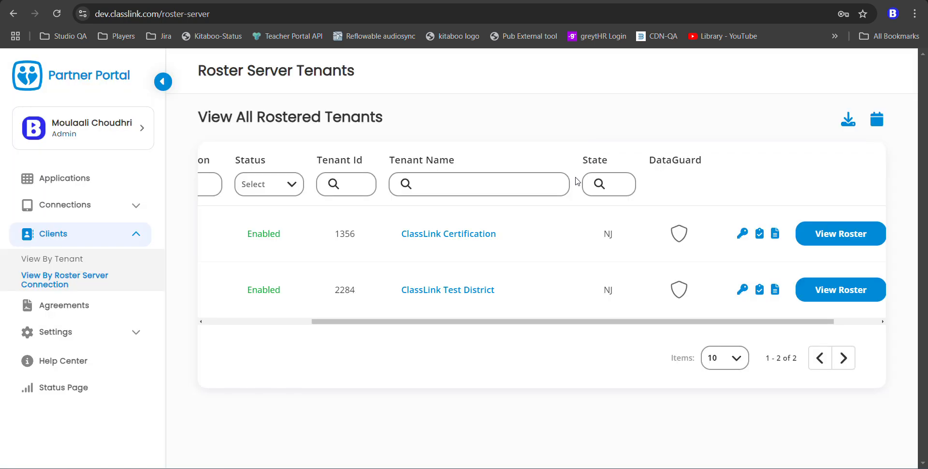
{"action": "left_click", "coordinate": [591, 140]}
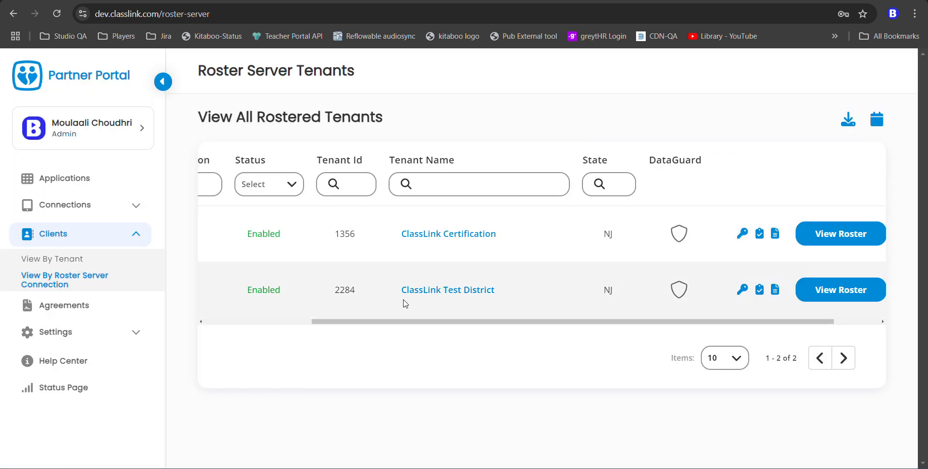
{"action": "key", "text": "alt+Tab"}
{"action": "key", "text": "alt+Tab"}
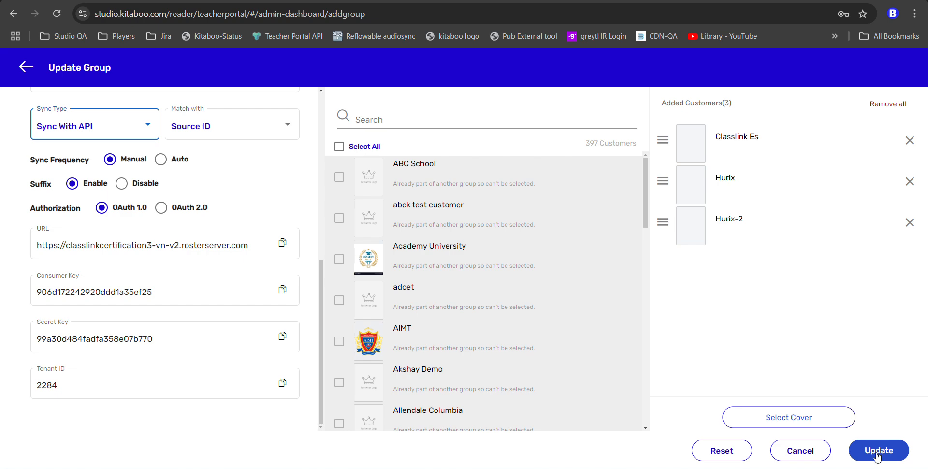
- Close the Update Group form and open the Classlink-Ali-Hurix group's Sync All Data-API options
{"action": "left_click", "coordinate": [22, 69]}
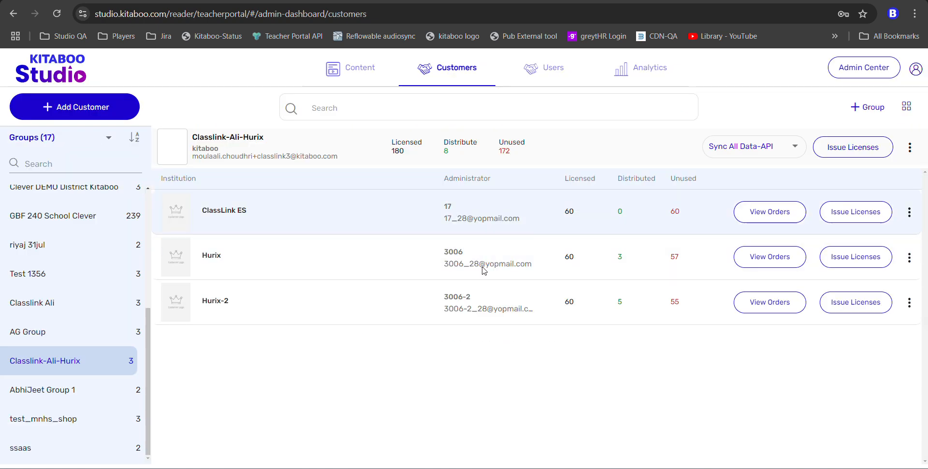
{"action": "left_click", "coordinate": [795, 148]}
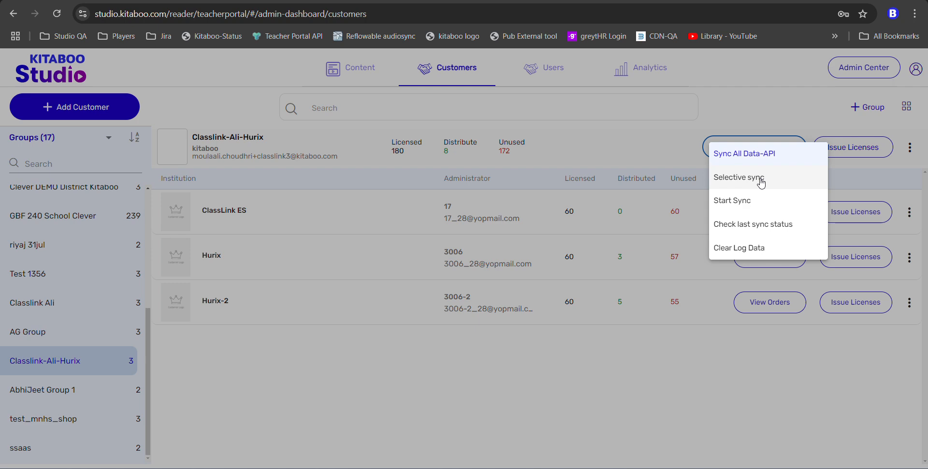
- Check last sync status: successful on 03 Sep 2024, 89 users, 41 classes, 3 orgs, 2005 enrollments
{"action": "left_click", "coordinate": [780, 225]}
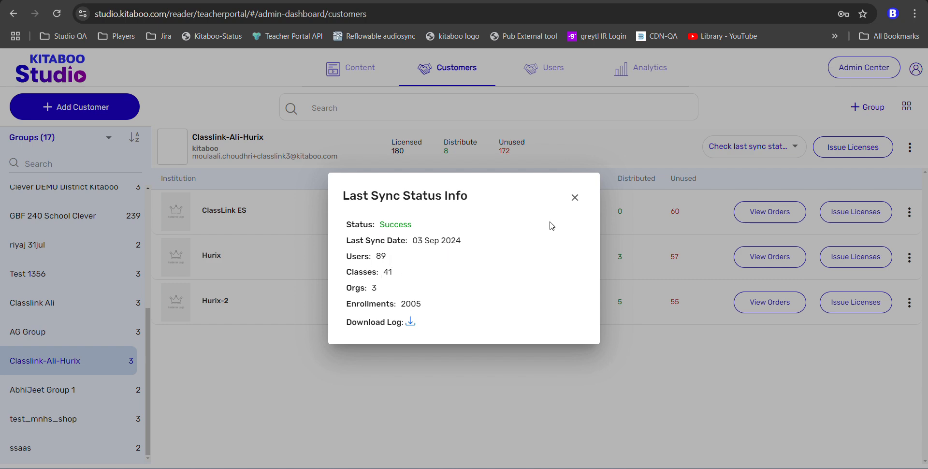
{"action": "left_click", "coordinate": [575, 198]}
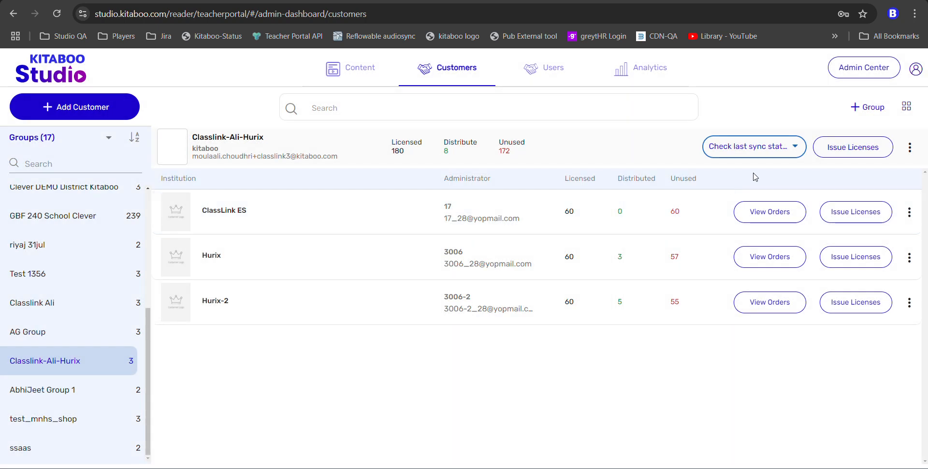
{"action": "left_click", "coordinate": [795, 148]}
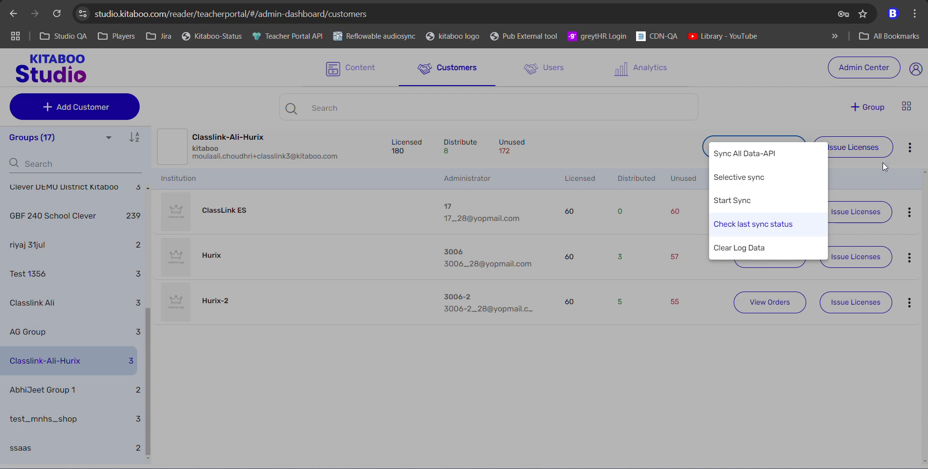
{"action": "left_click", "coordinate": [639, 138]}
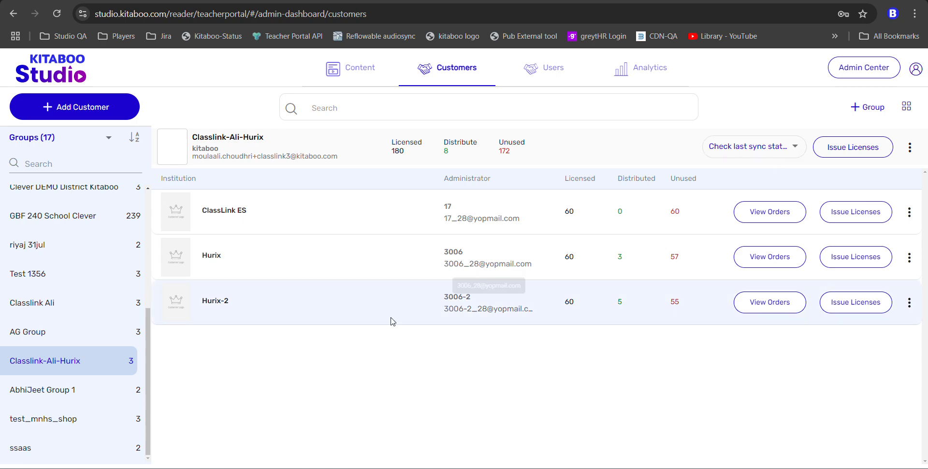
- Copy the group administrator's e-mail address
{"action": "triple_click", "coordinate": [238, 154]}
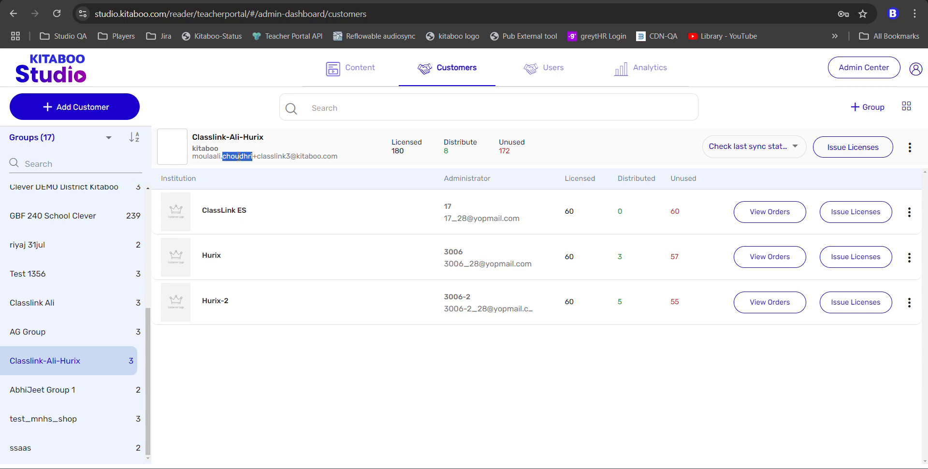
{"action": "right_click", "coordinate": [238, 154]}
{"action": "left_click", "coordinate": [292, 169]}
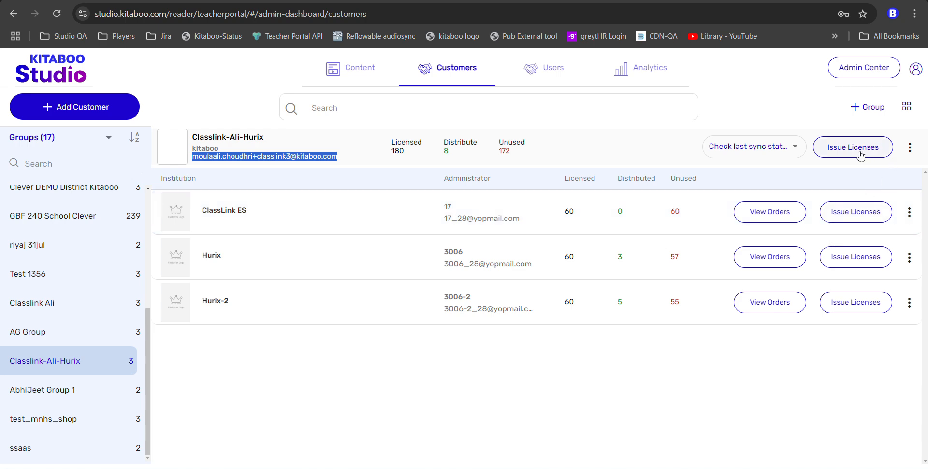
- Start issuing licenses, search "Human body" and tick Discovering the Wonders of the Human Body
{"action": "left_click", "coordinate": [859, 153]}
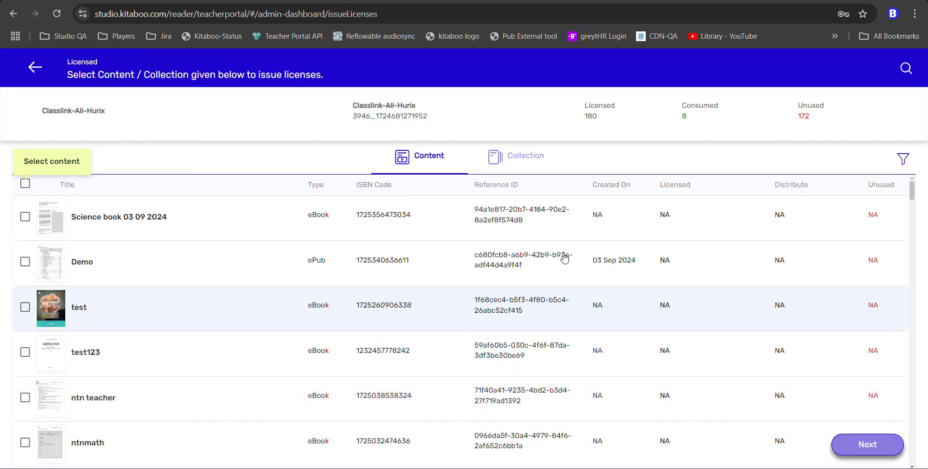
{"action": "left_click", "coordinate": [905, 69]}
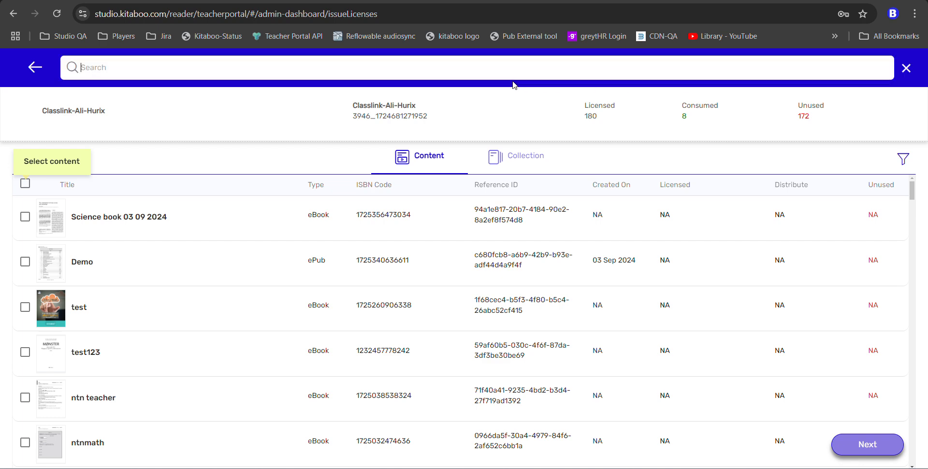
{"action": "type", "text": "Human body"}
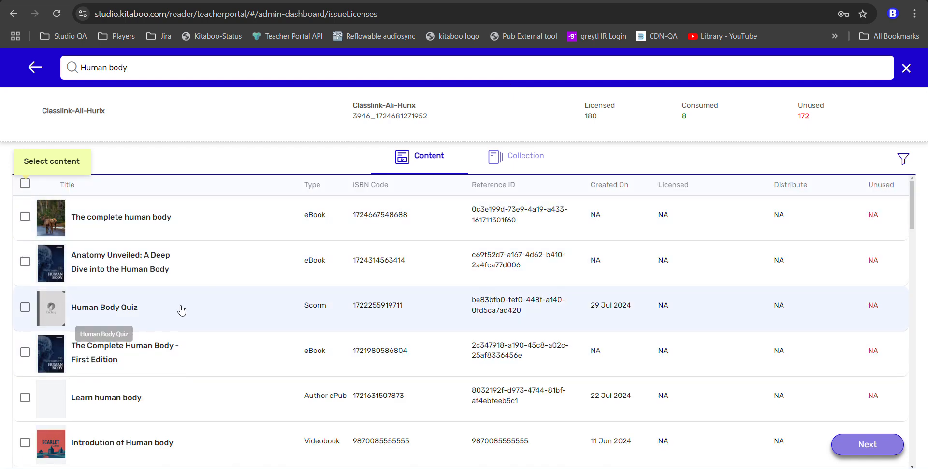
{"action": "scroll", "coordinate": [184, 309], "scroll_direction": "down", "scroll_amount": 1}
{"action": "scroll", "coordinate": [185, 310], "scroll_direction": "down", "scroll_amount": 1}
{"action": "scroll", "coordinate": [213, 358], "scroll_direction": "down", "scroll_amount": 3}
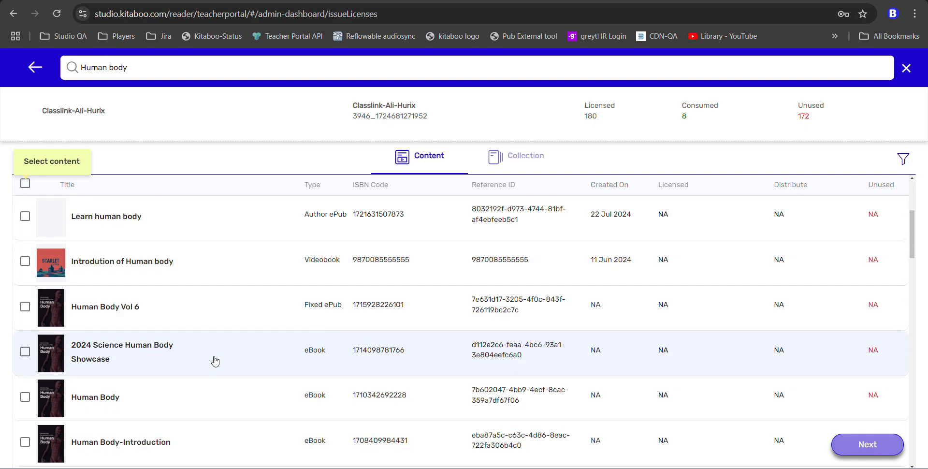
{"action": "scroll", "coordinate": [216, 355], "scroll_direction": "down", "scroll_amount": 4}
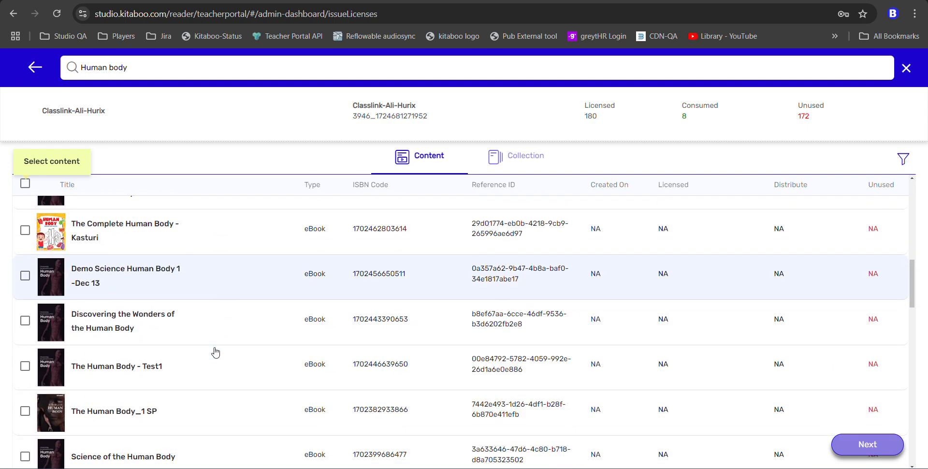
{"action": "left_click", "coordinate": [24, 321]}
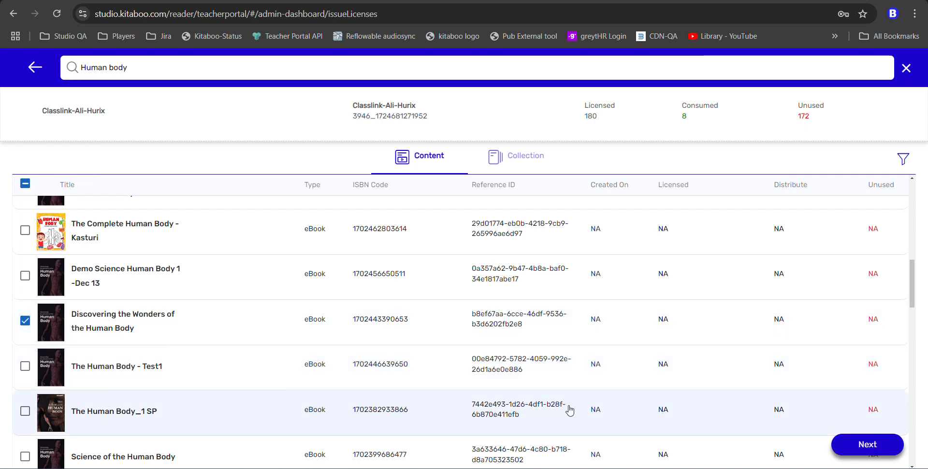
- Issue 100 perpetual licenses with device limit 20 for Discovering the Wonders of the Human Body
{"action": "left_click", "coordinate": [868, 445]}
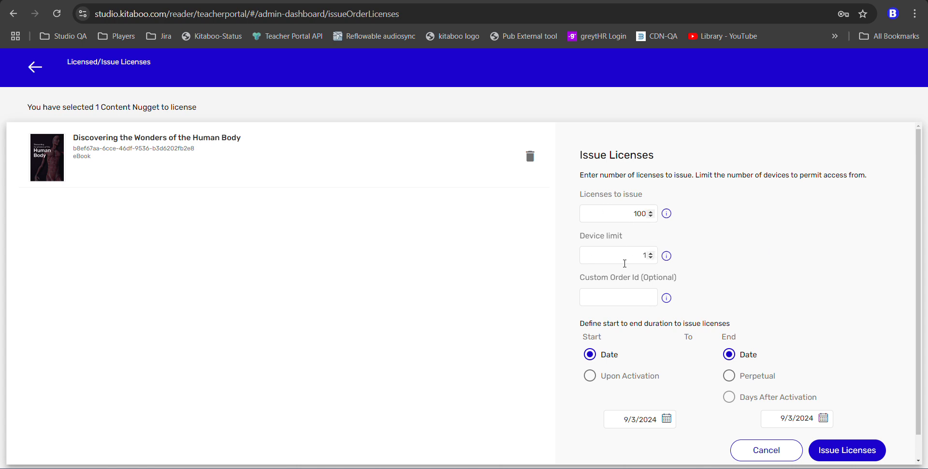
{"action": "left_click_drag", "start_coordinate": [624, 263], "coordinate": [651, 263]}
{"action": "left_click", "coordinate": [758, 378]}
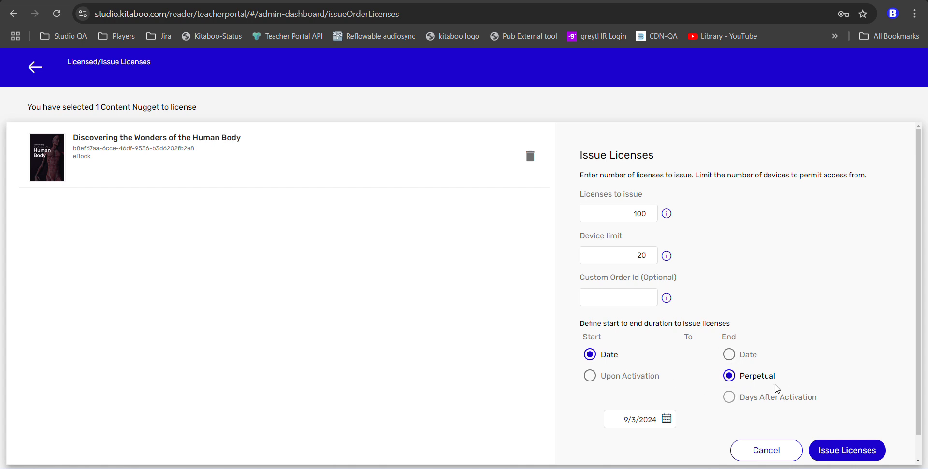
{"action": "left_click", "coordinate": [855, 456]}
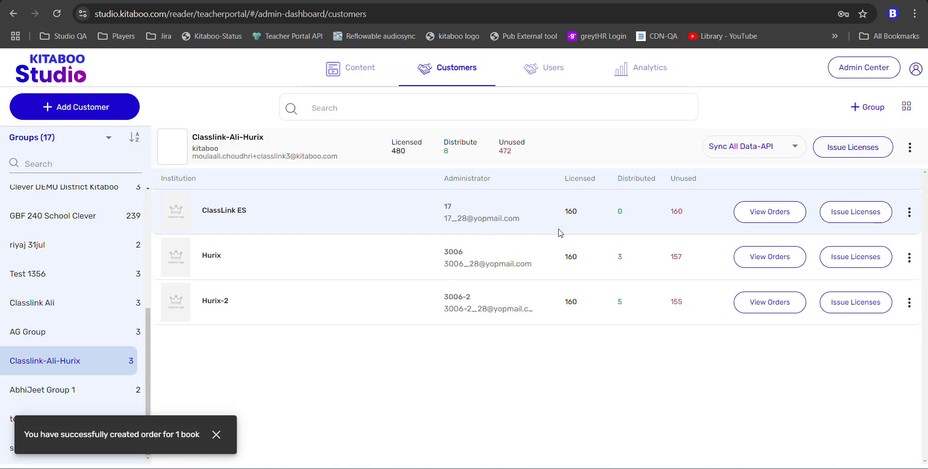
- Copy the group administrator's e-mail and log out of the sales admin account
{"action": "triple_click", "coordinate": [242, 156]}
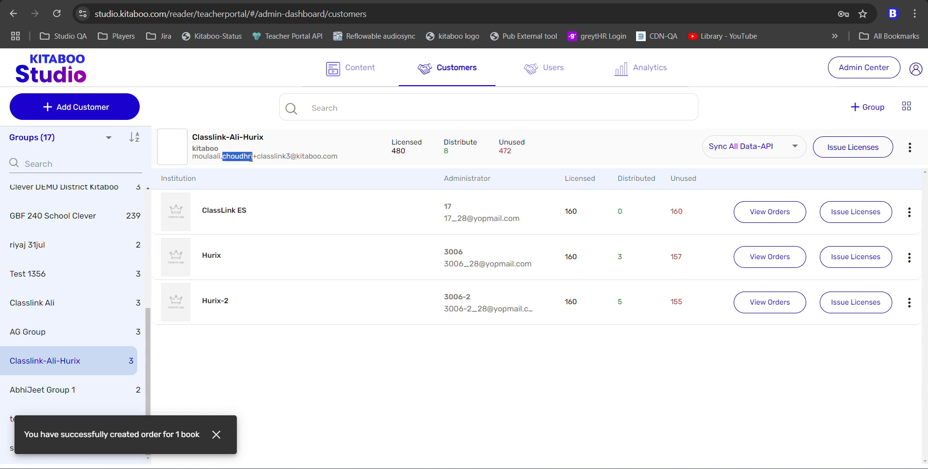
{"action": "right_click", "coordinate": [250, 157]}
{"action": "left_click", "coordinate": [293, 171]}
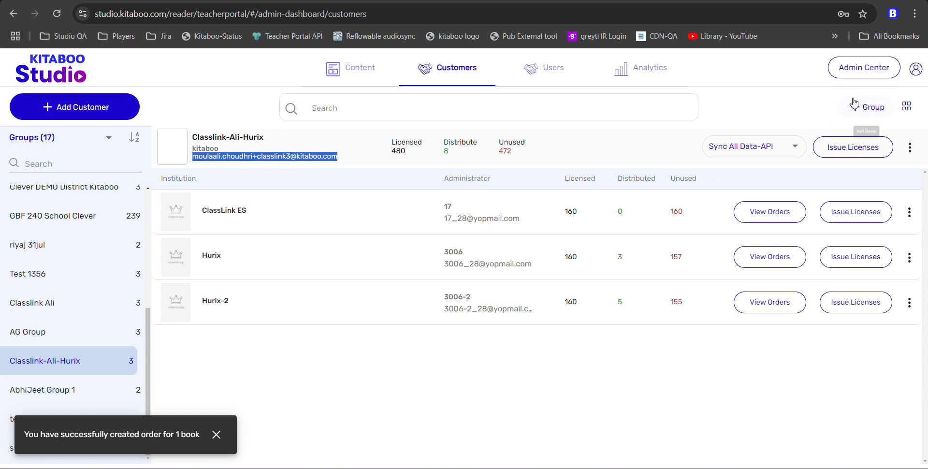
{"action": "left_click", "coordinate": [915, 69]}
{"action": "left_click", "coordinate": [827, 435]}
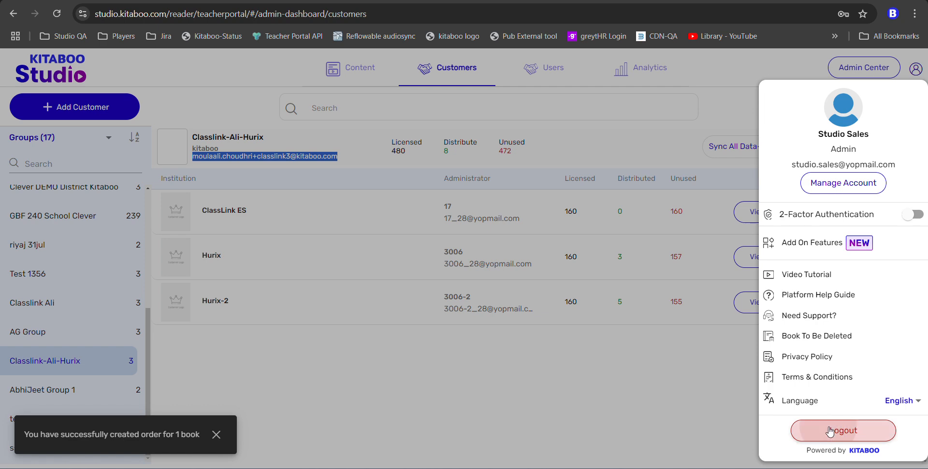
- Sign in with the copied group administrator e-mail and the account password
{"action": "triple_click", "coordinate": [773, 155]}
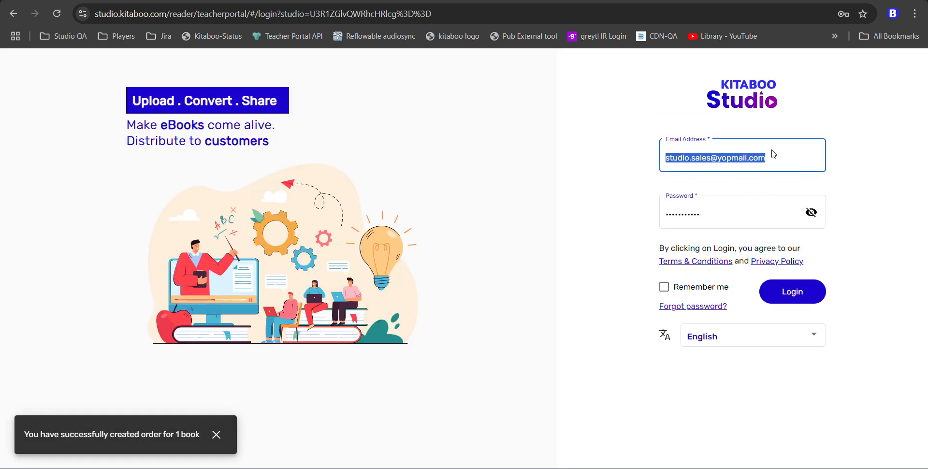
{"action": "key", "text": "ctrl+v"}
{"action": "key", "text": "Tab"}
{"action": "type", "text": "K"}
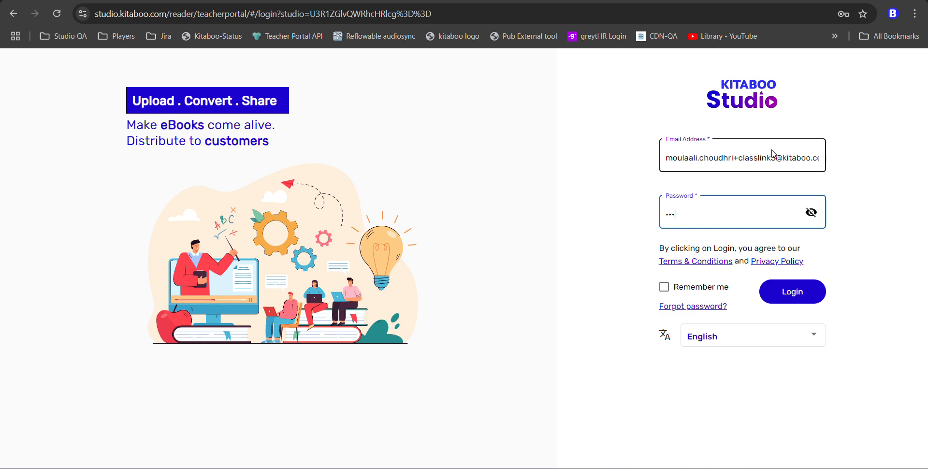
{"action": "key", "text": "Return"}
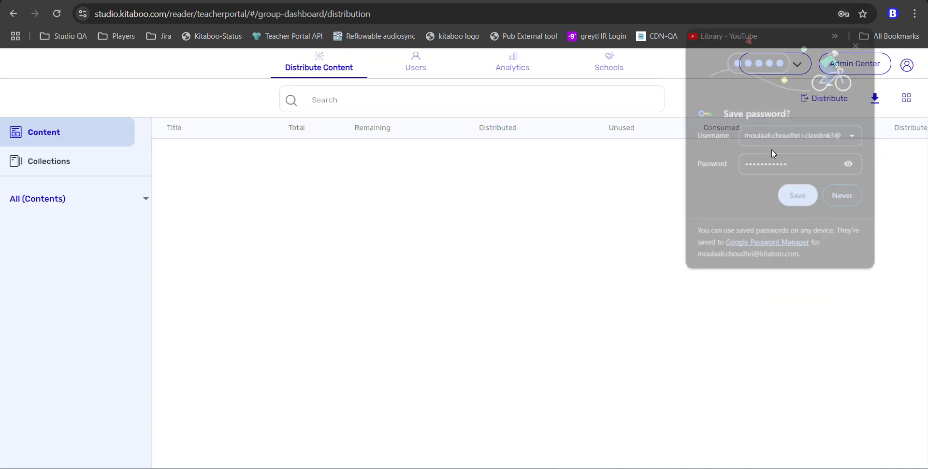
{"action": "left_click", "coordinate": [845, 197]}
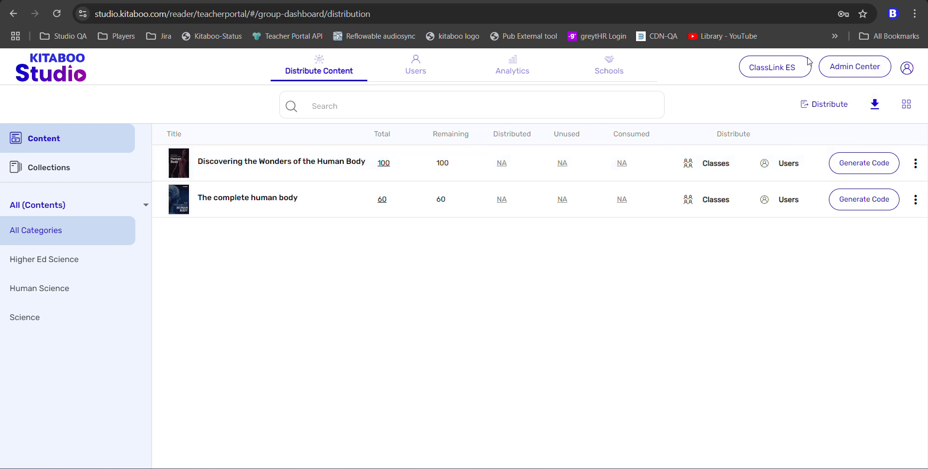
{"action": "left_click", "coordinate": [775, 67]}
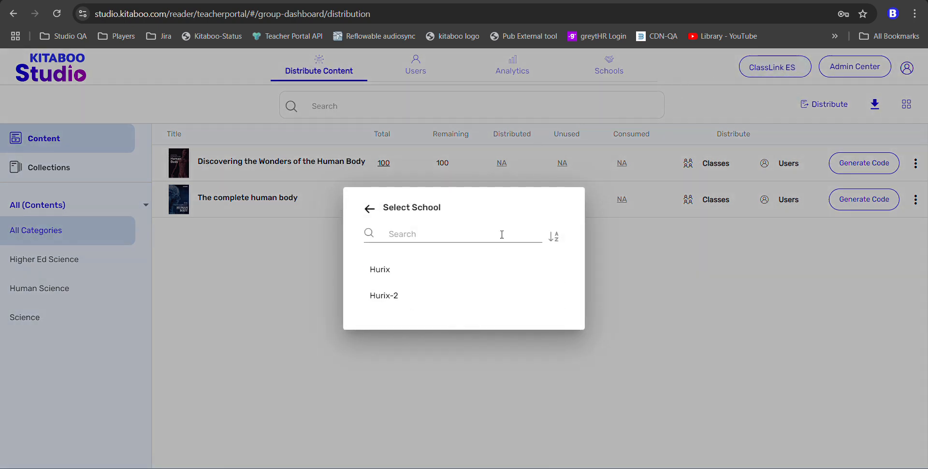
{"action": "left_click", "coordinate": [370, 208]}
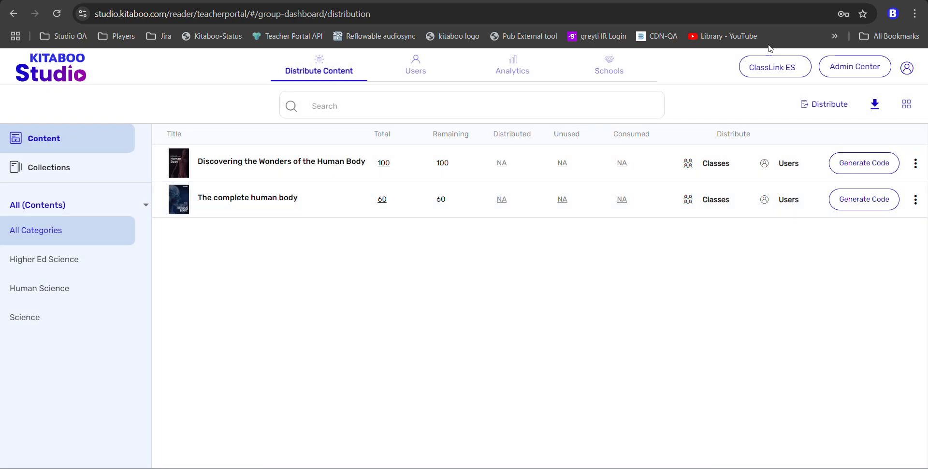
{"action": "left_click", "coordinate": [413, 65]}
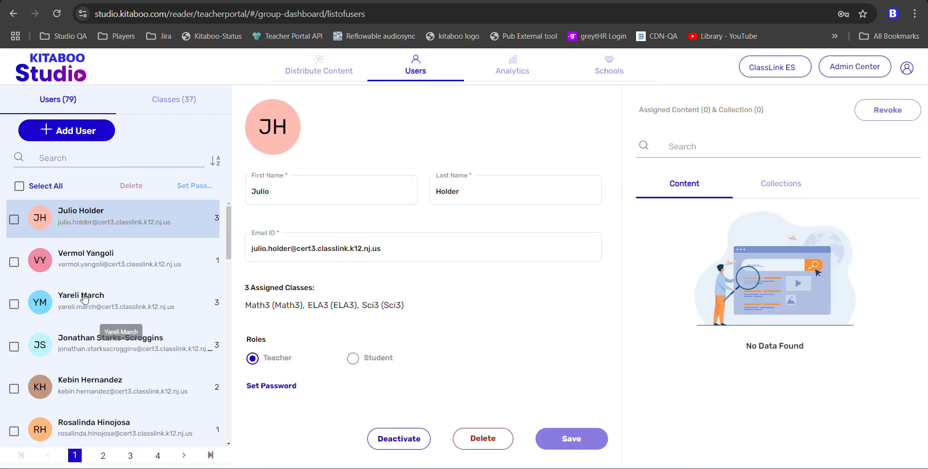
{"action": "left_click", "coordinate": [173, 106]}
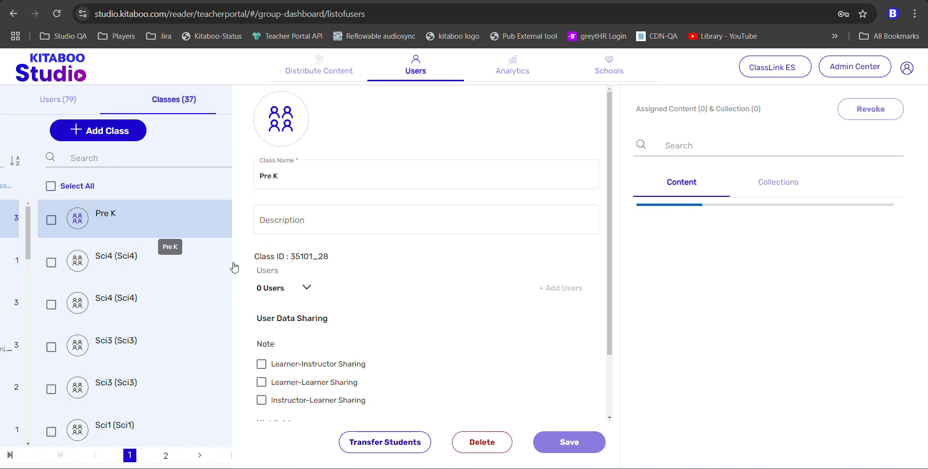
{"action": "left_click", "coordinate": [322, 73]}
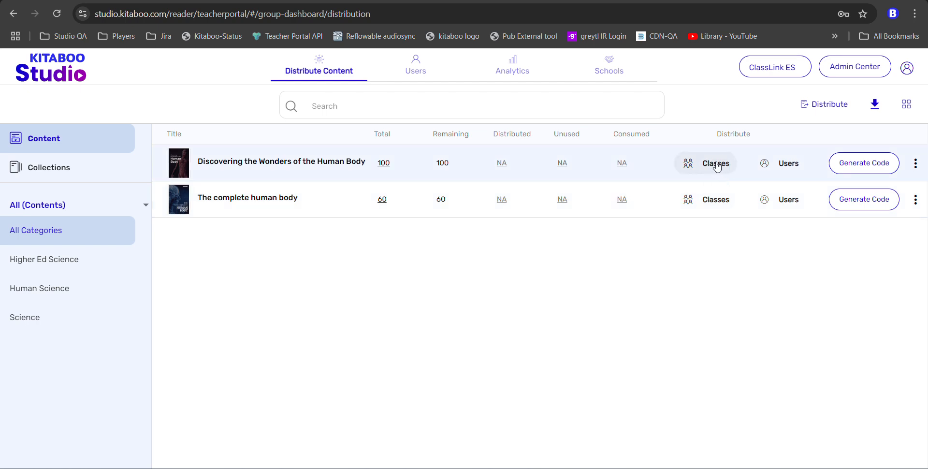
{"action": "left_click", "coordinate": [716, 165]}
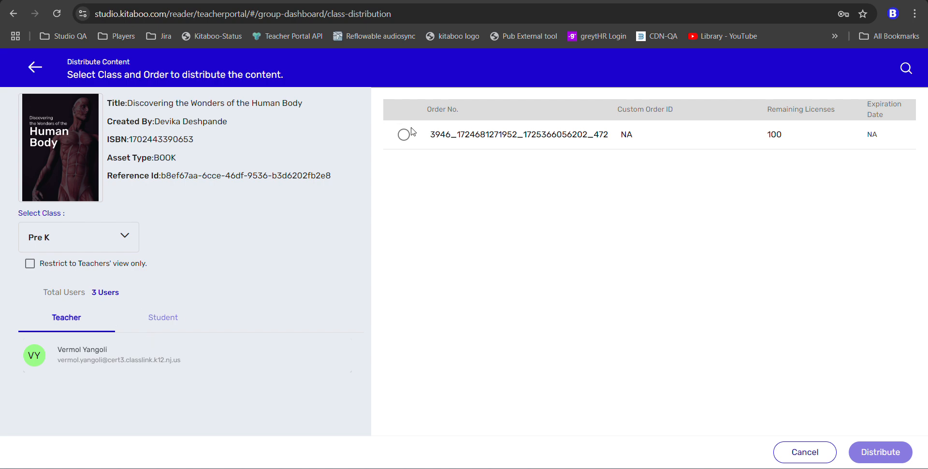
{"action": "left_click", "coordinate": [35, 67]}
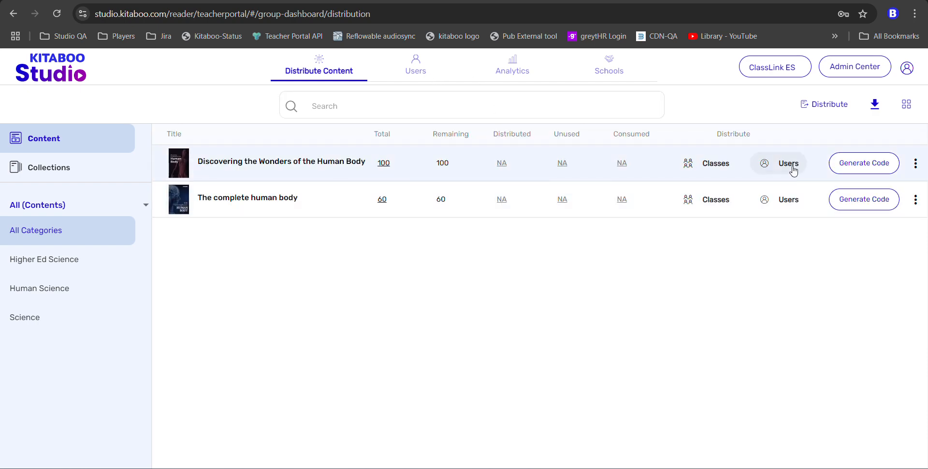
{"action": "left_click", "coordinate": [789, 164]}
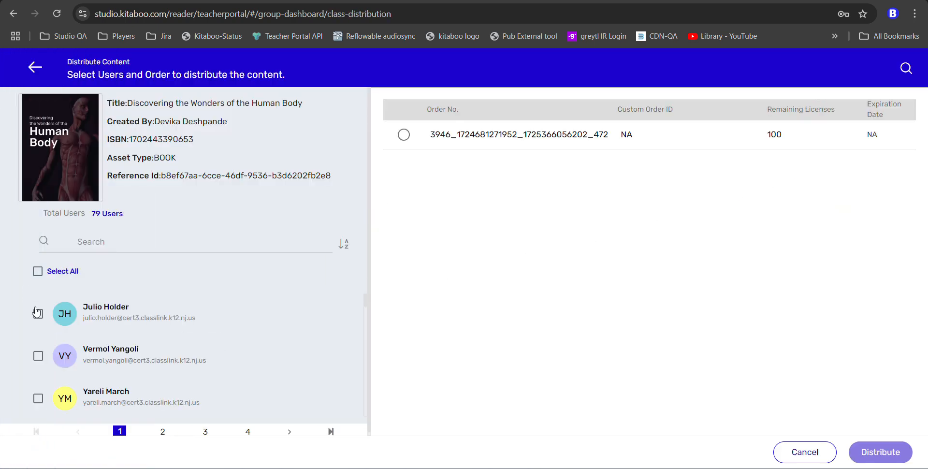
{"action": "left_click", "coordinate": [37, 313]}
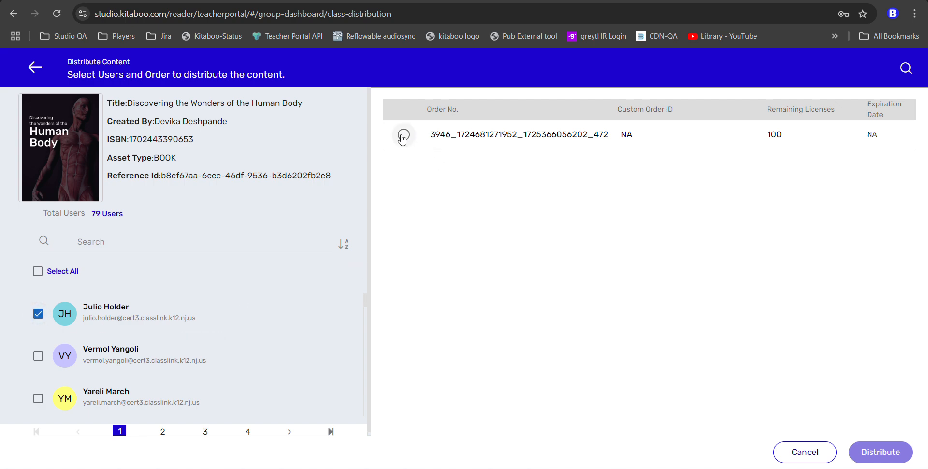
{"action": "left_click", "coordinate": [35, 67]}
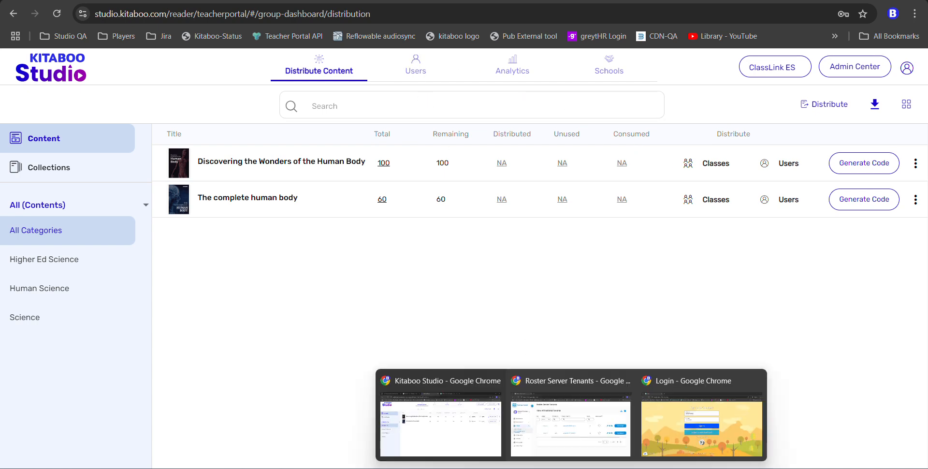
- Sign in to ClassLink, launch Kitaboo Staging, and open Foundations of Ophthalmology at its cover
{"action": "left_click", "coordinate": [682, 430]}
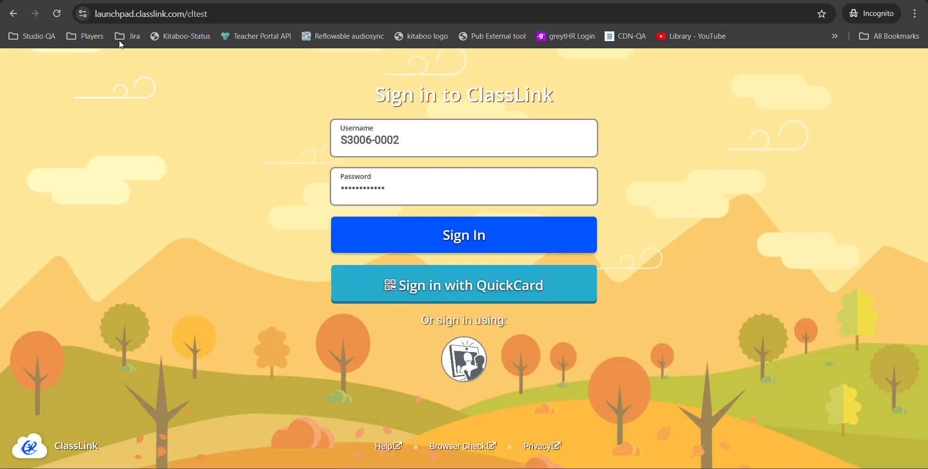
{"action": "left_click", "coordinate": [489, 239]}
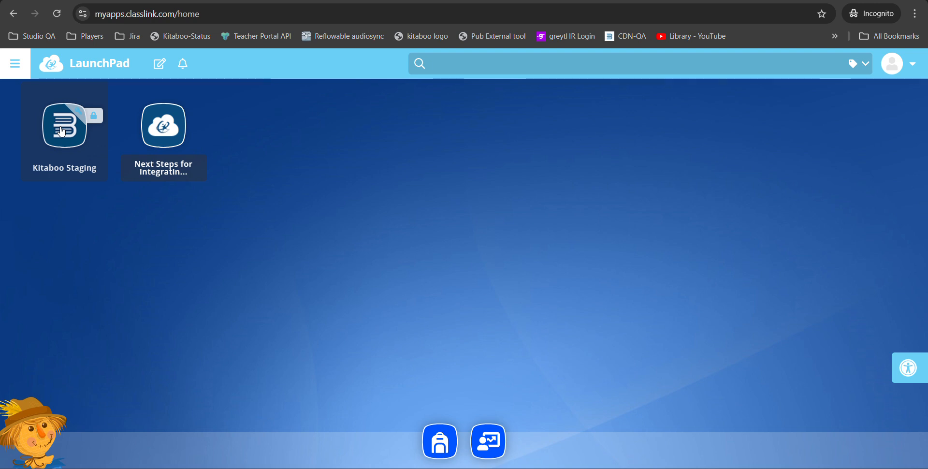
{"action": "left_click", "coordinate": [61, 131]}
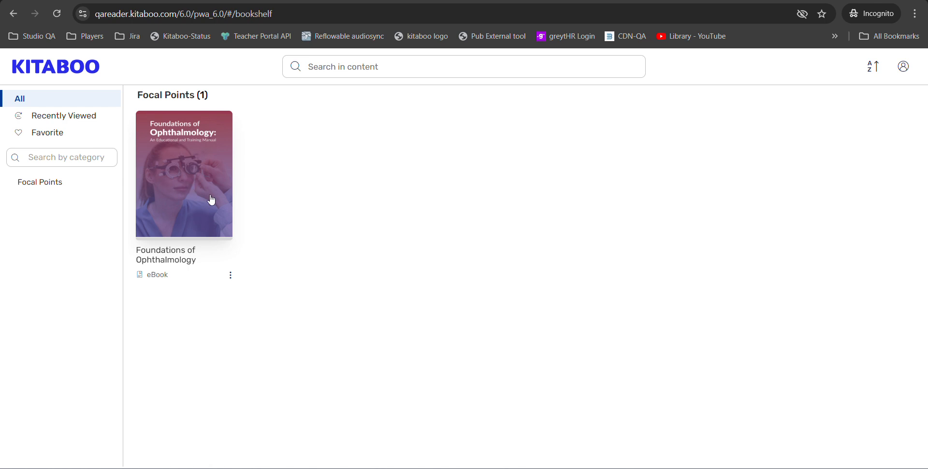
{"action": "left_click", "coordinate": [177, 189]}
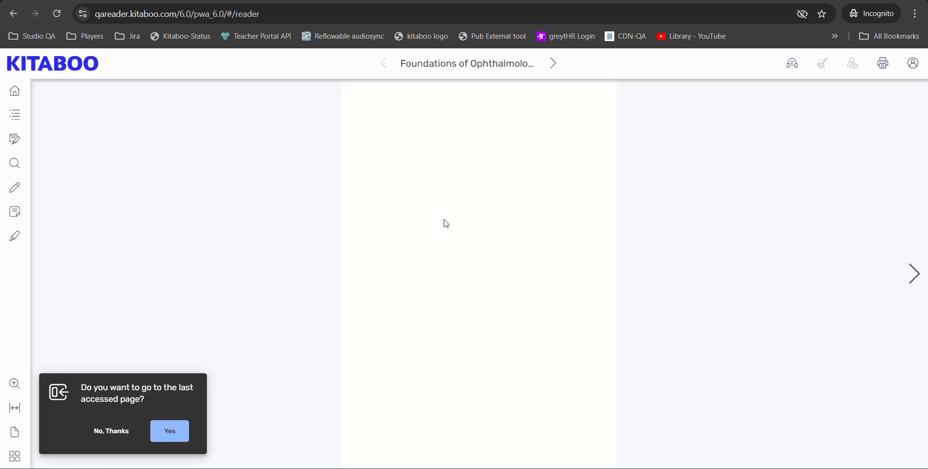
{"action": "left_click", "coordinate": [102, 433]}
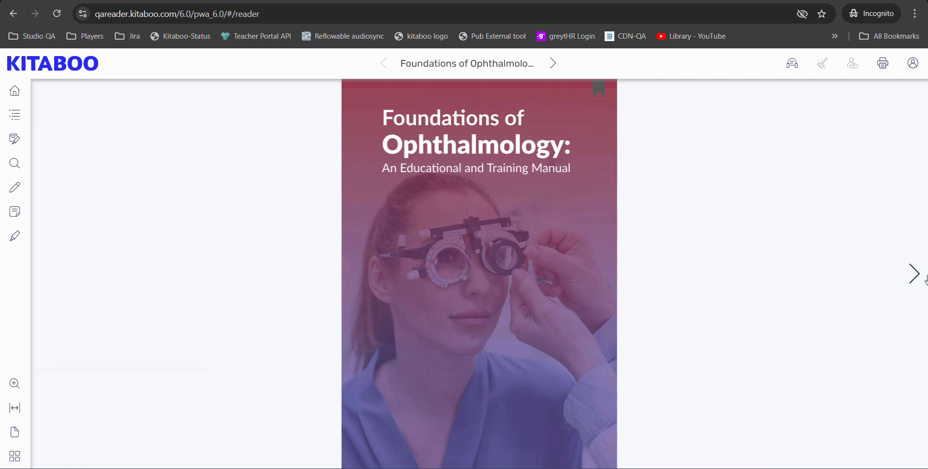